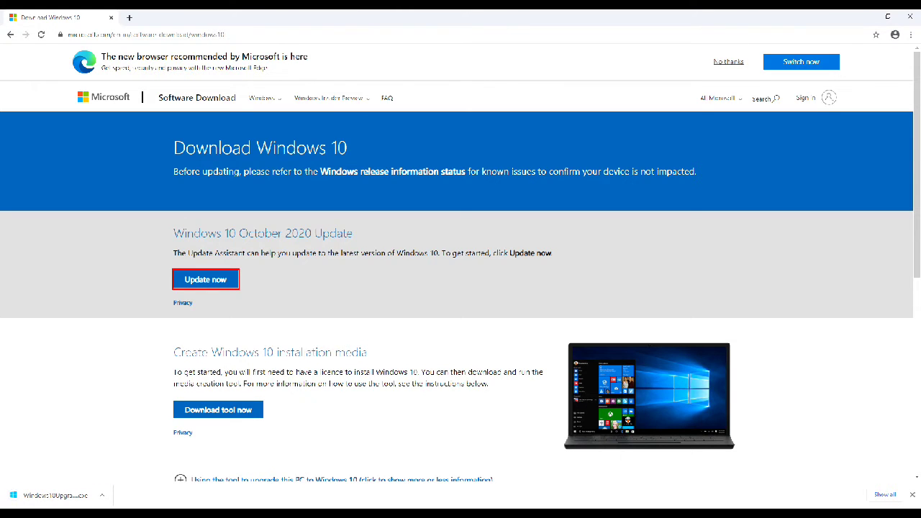
Step: Show the downloaded Windows 10 upgrade file in its folder and run Windows10Upgrade9252 (1)
click(103, 495)
click(121, 467)
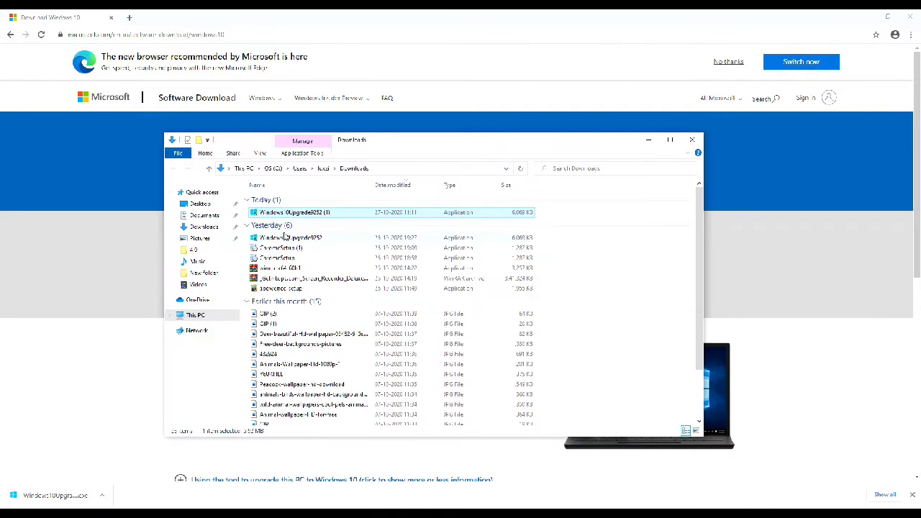
double_click(301, 213)
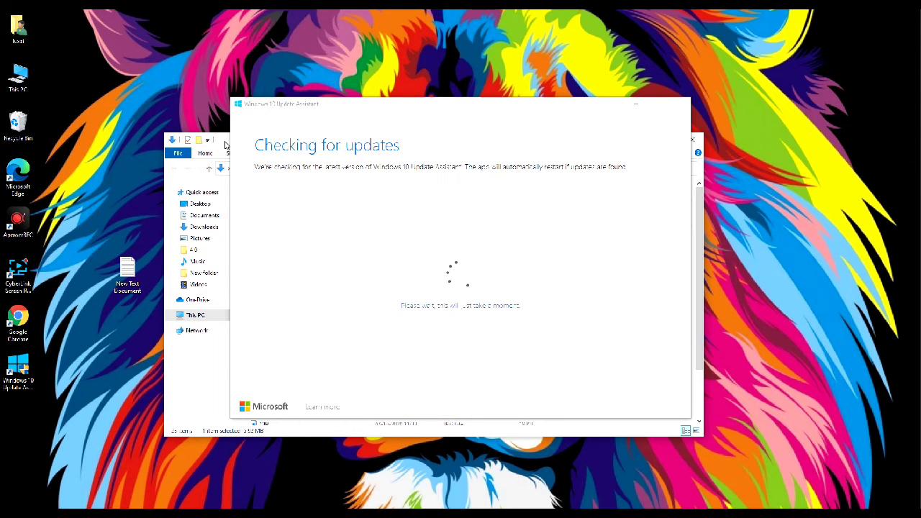
Step: Minimize the Downloads window, then start the Windows 10 update in the Update Assistant and proceed past the compatibility check
click(222, 142)
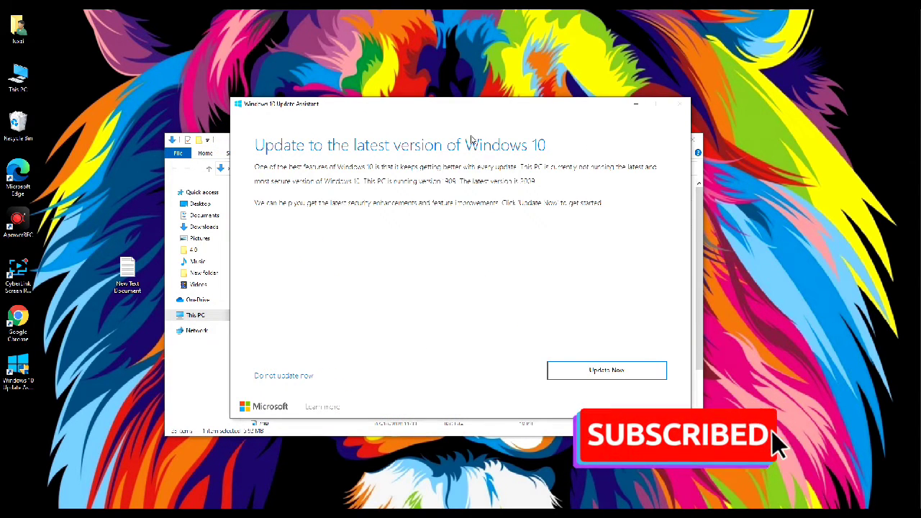
click(226, 148)
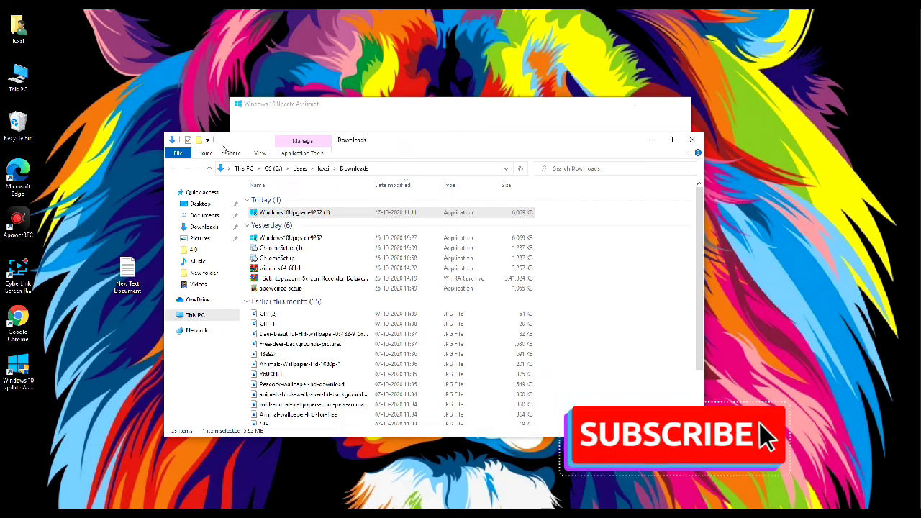
click(650, 141)
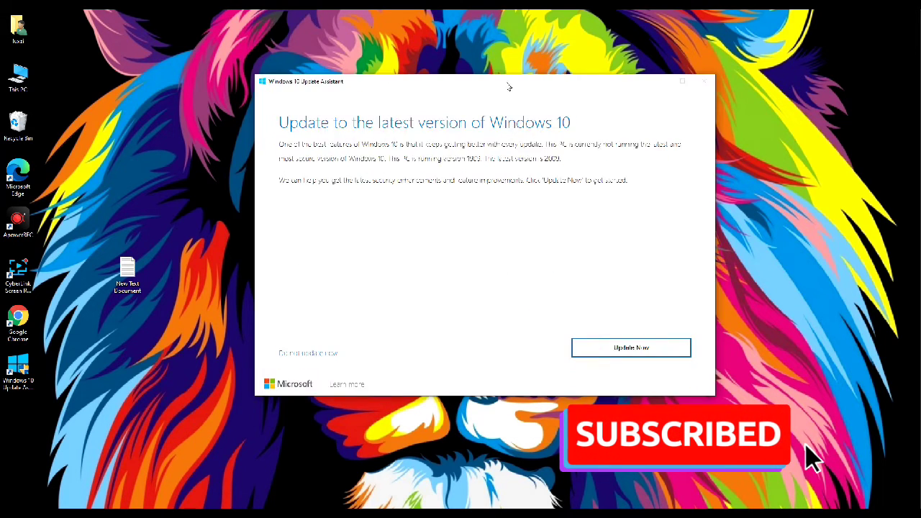
click(627, 353)
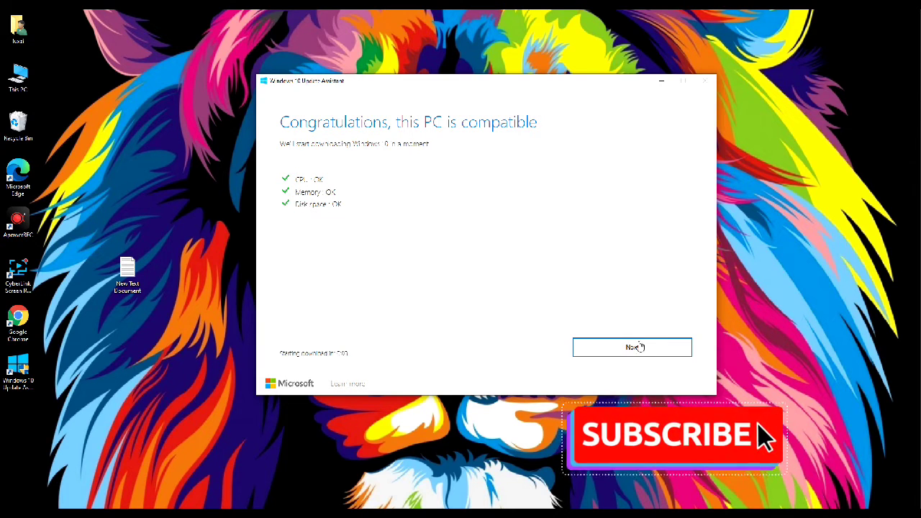
click(631, 350)
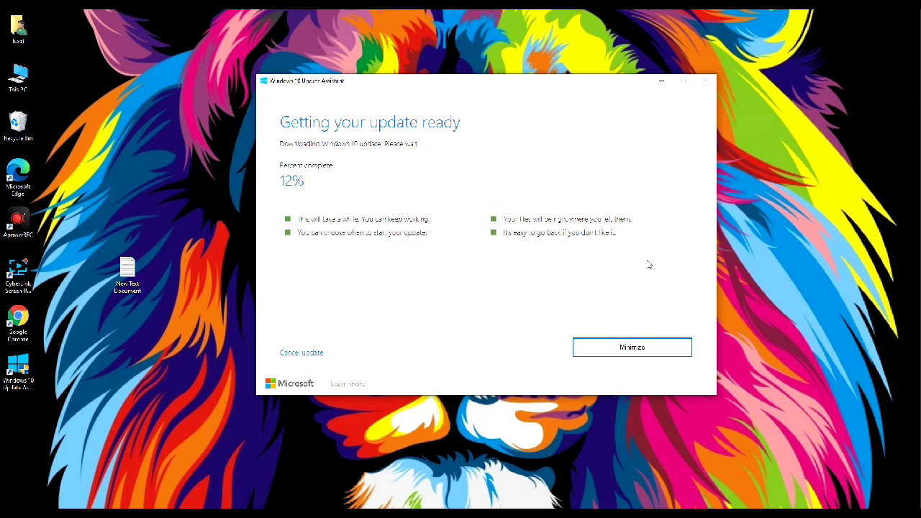
Step: Search for "abo", open About your PC, and examine the Windows edition, version and OS build under Windows specifications
key(super)
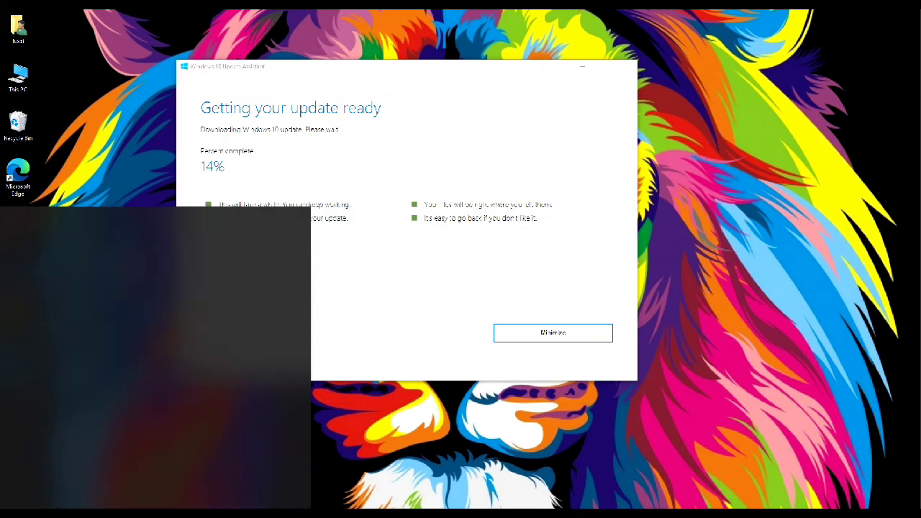
text(ab)
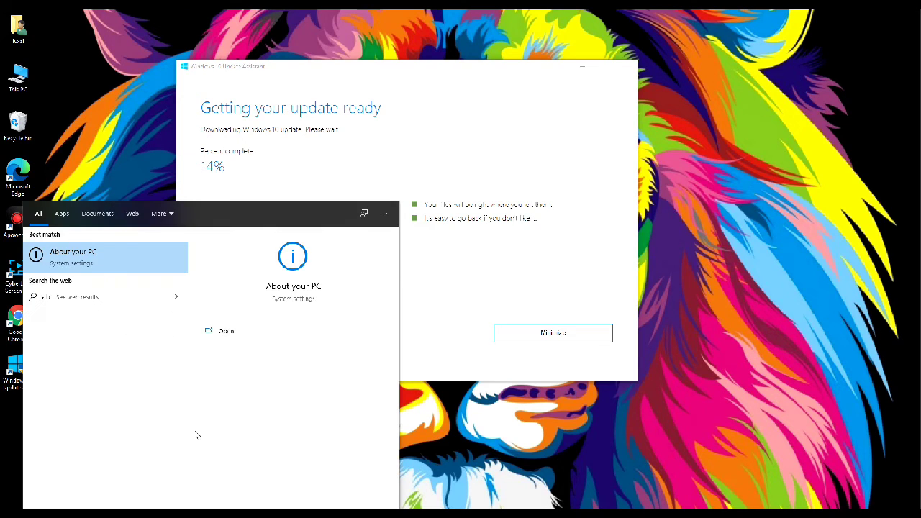
text(o)
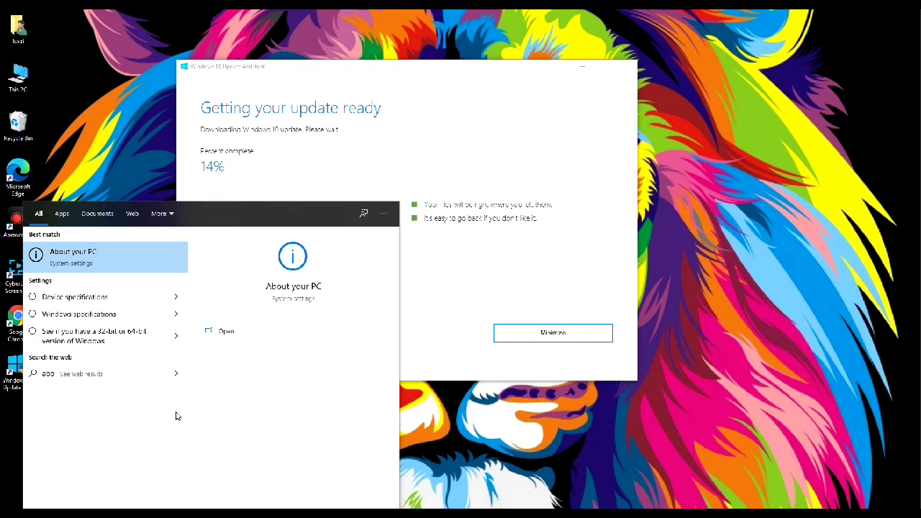
click(118, 266)
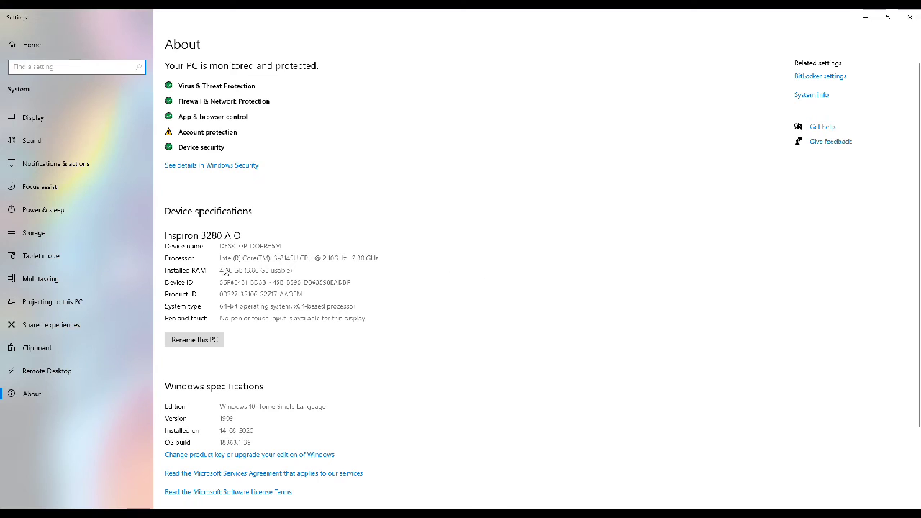
scroll(288, 349, down, 3)
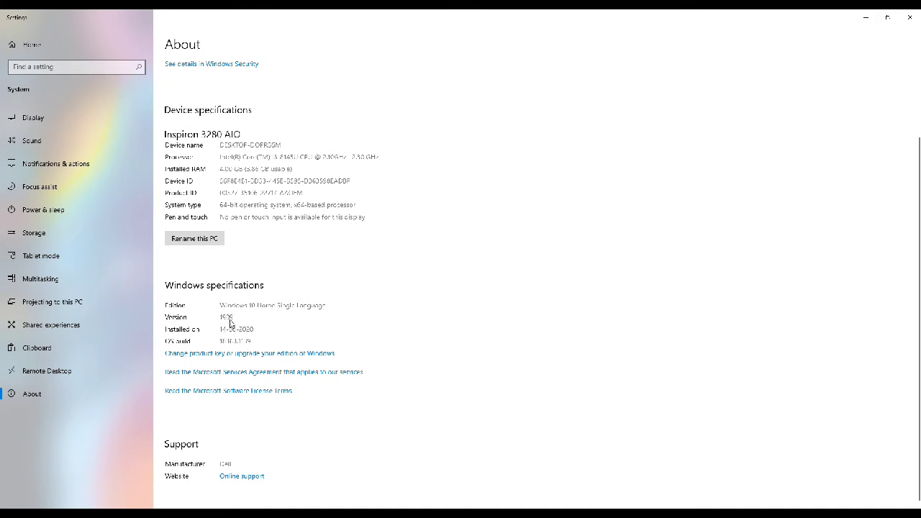
scroll(245, 310, up, 3)
scroll(246, 306, down, 3)
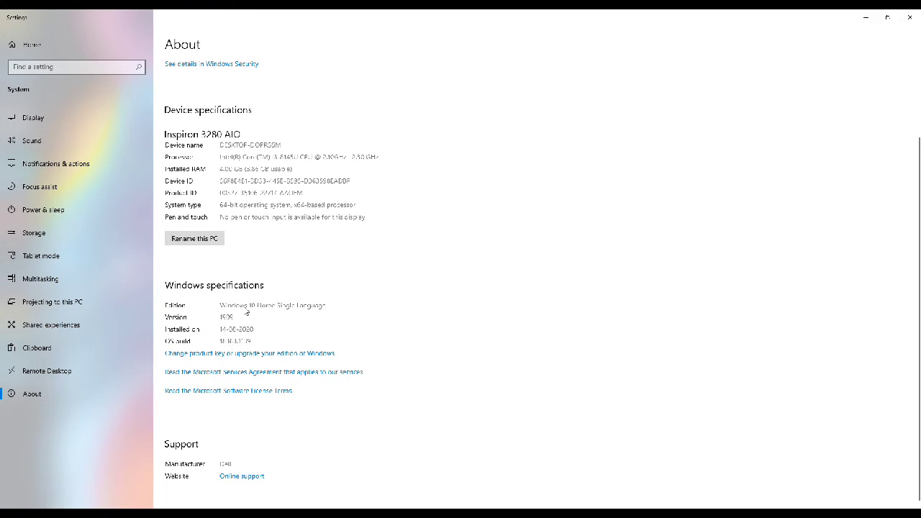
Step: Minimize Settings, open New Text Document on the desktop, and write "After update" and "we will check.." on two lines
click(866, 22)
double_click(127, 272)
text(After)
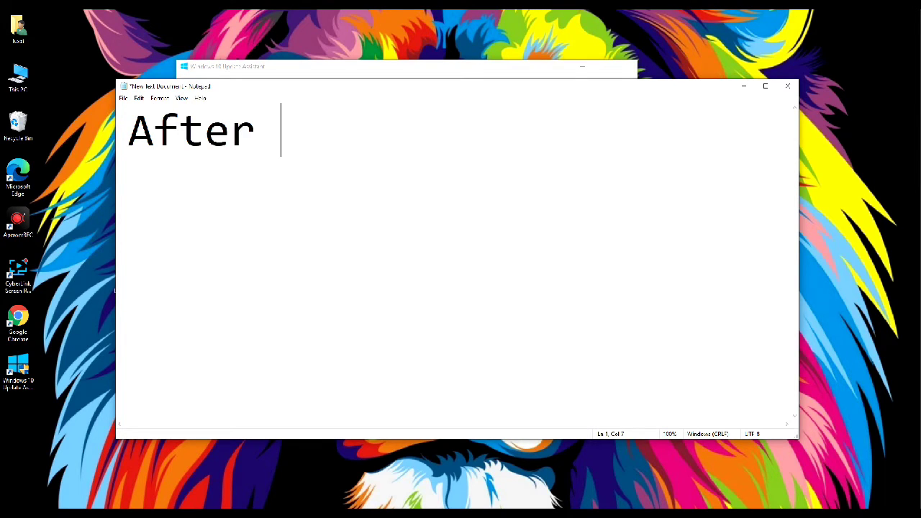
text( update)
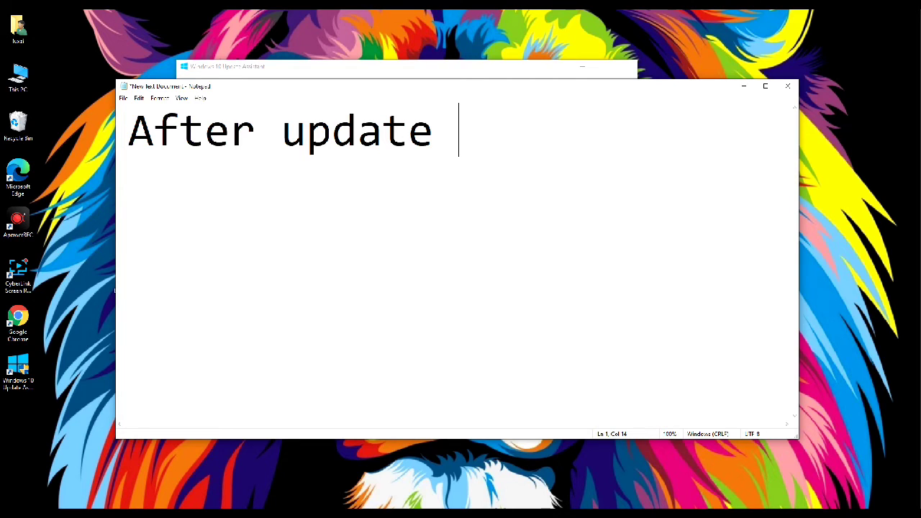
key(Return)
text(we will)
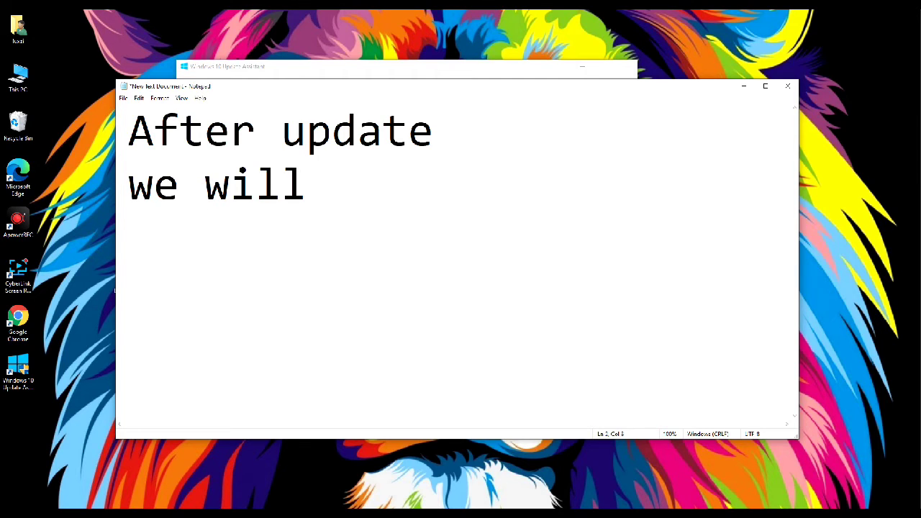
text( ch)
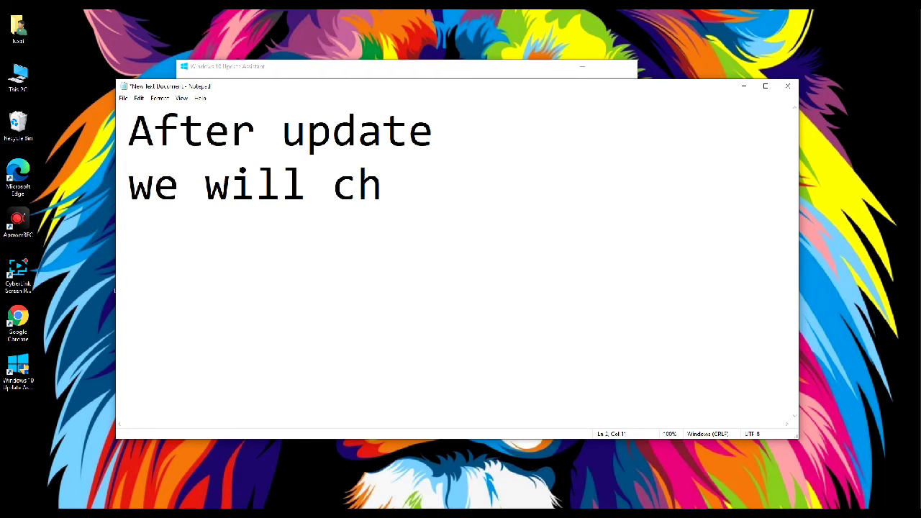
text(eck..)
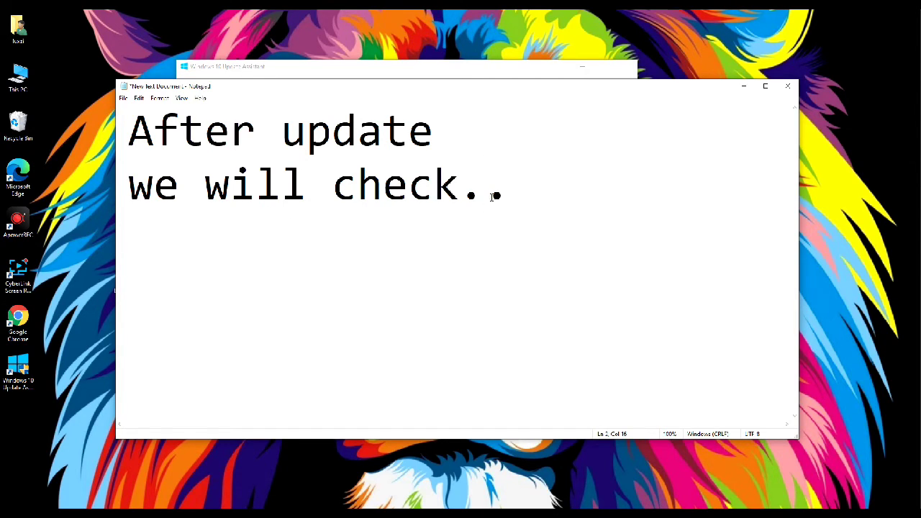
Step: Replace the whole note with "wait.." and bring the Update Assistant forward to check the download progress
drag(546, 201, 128, 131)
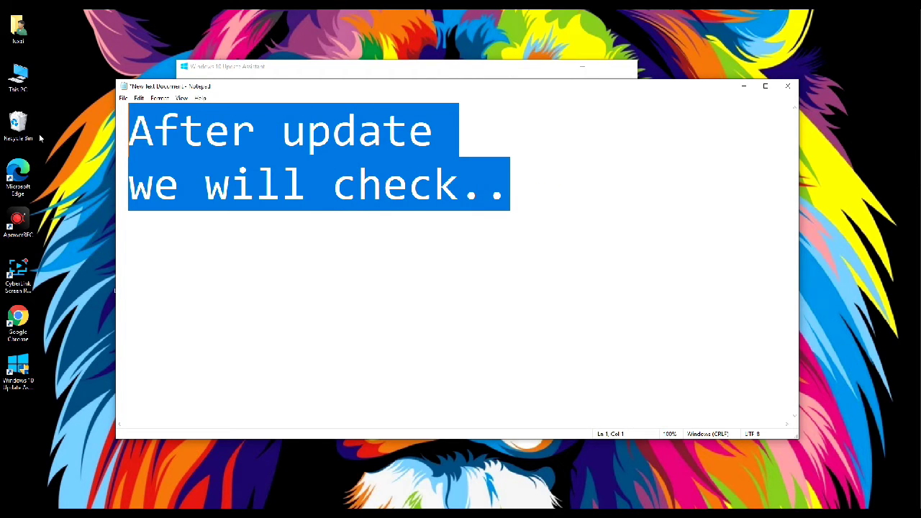
text(wait)
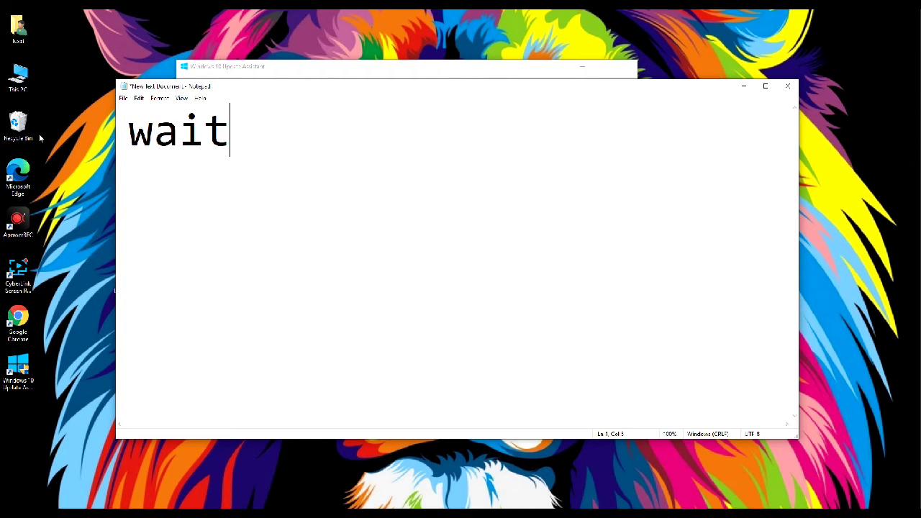
text(..)
click(364, 75)
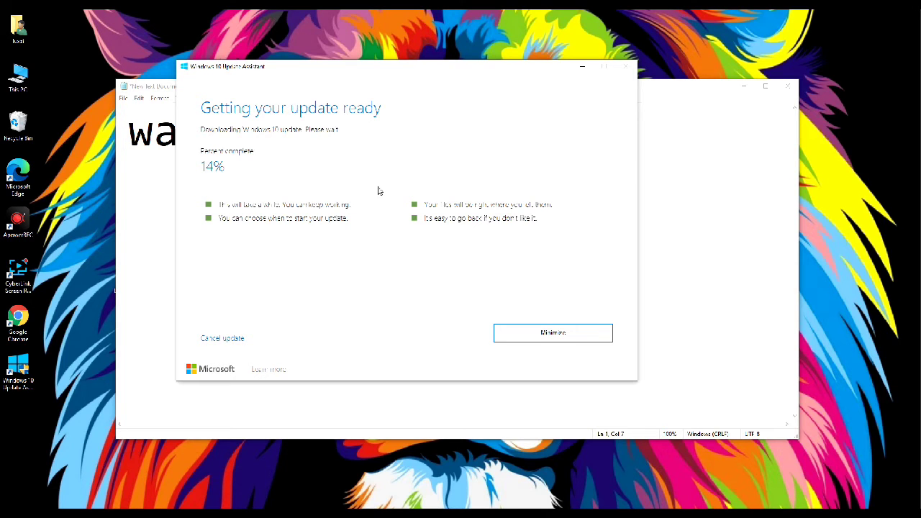
click(153, 90)
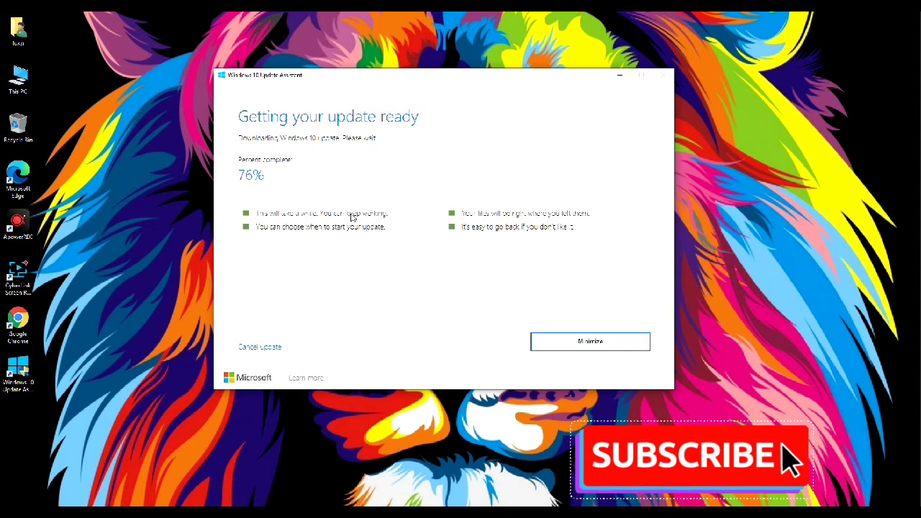
drag(451, 77, 439, 99)
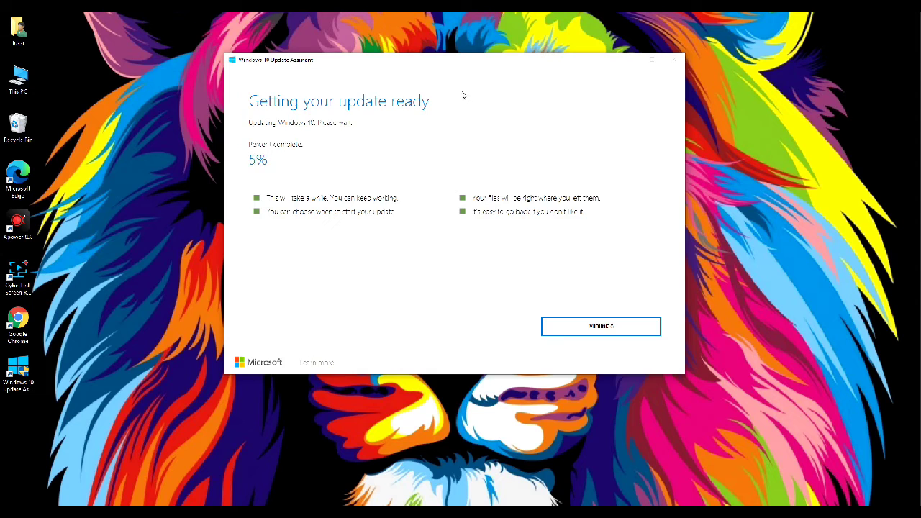
drag(473, 61, 444, 69)
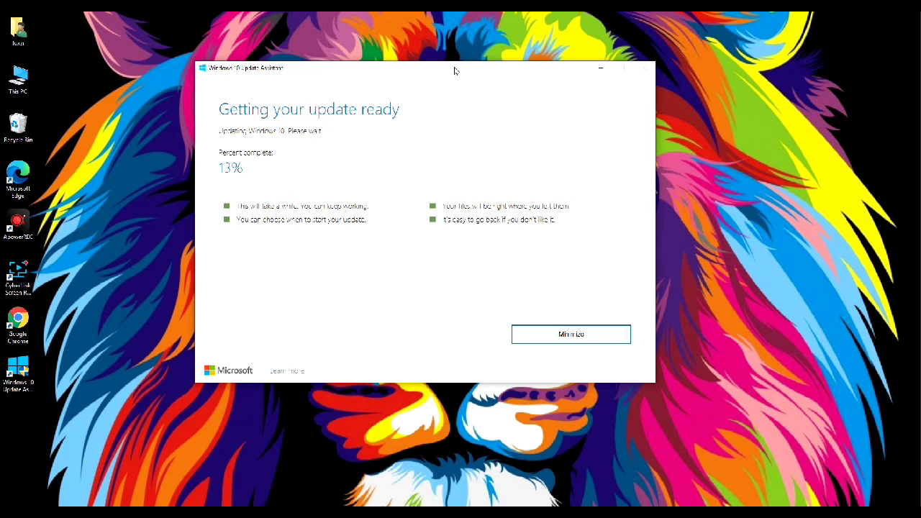
drag(436, 69, 453, 56)
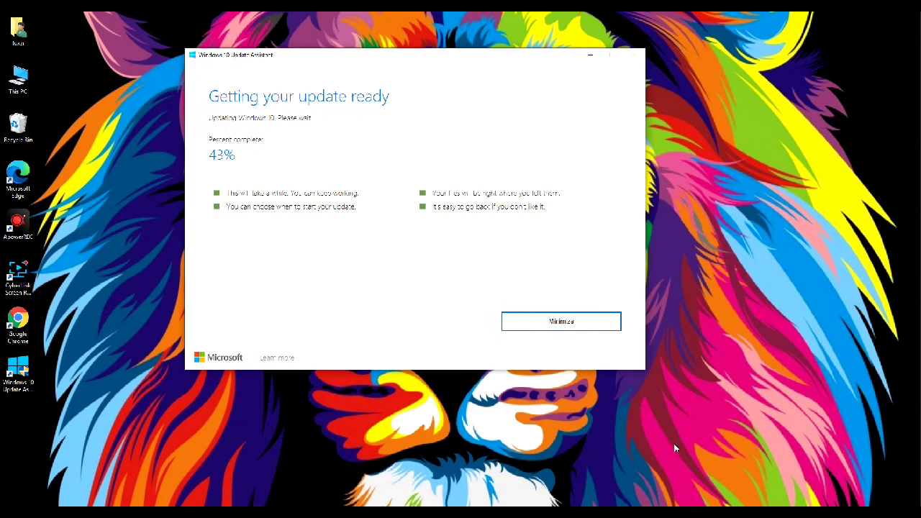
drag(399, 56, 430, 82)
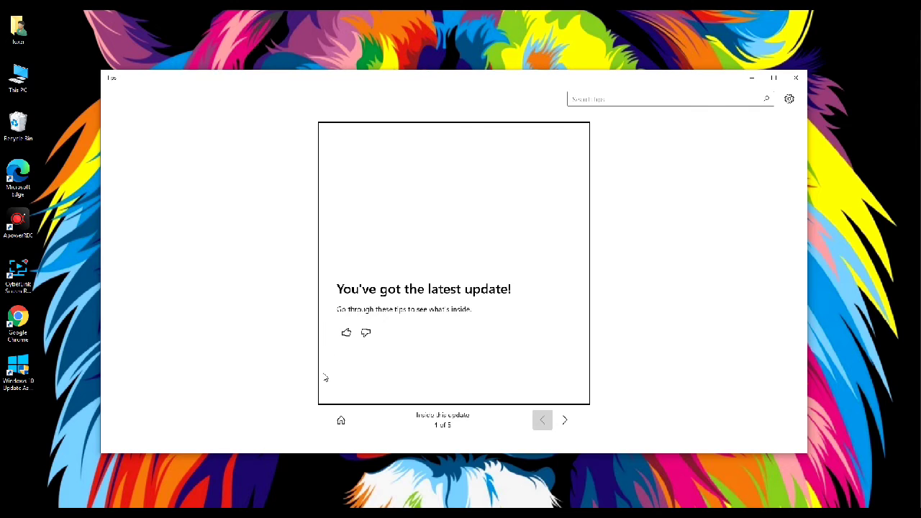
Step: Give the latest-update tip a thumbs up and go through the remaining "Inside this update" tips to the last page
click(347, 336)
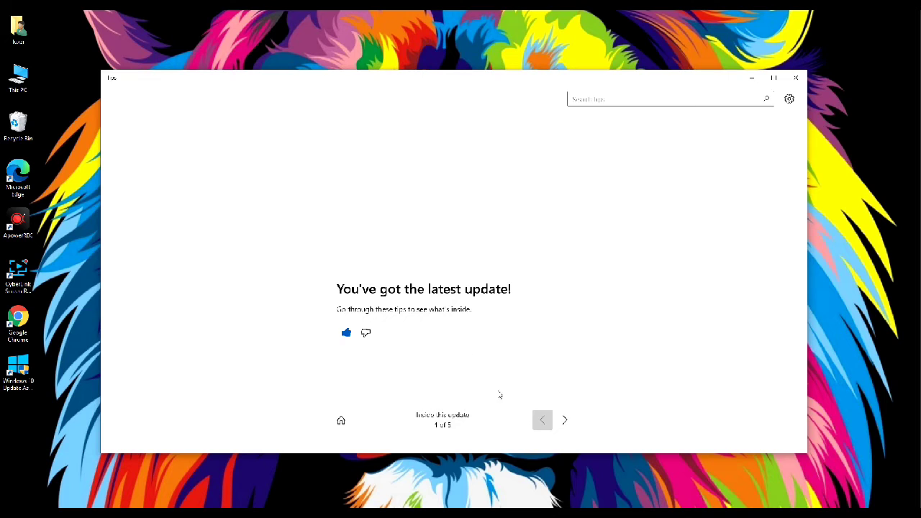
click(566, 421)
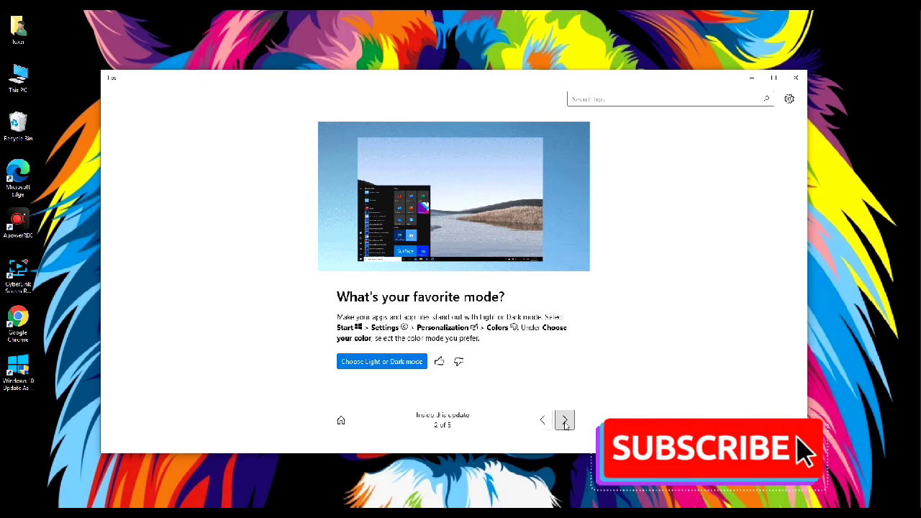
click(565, 422)
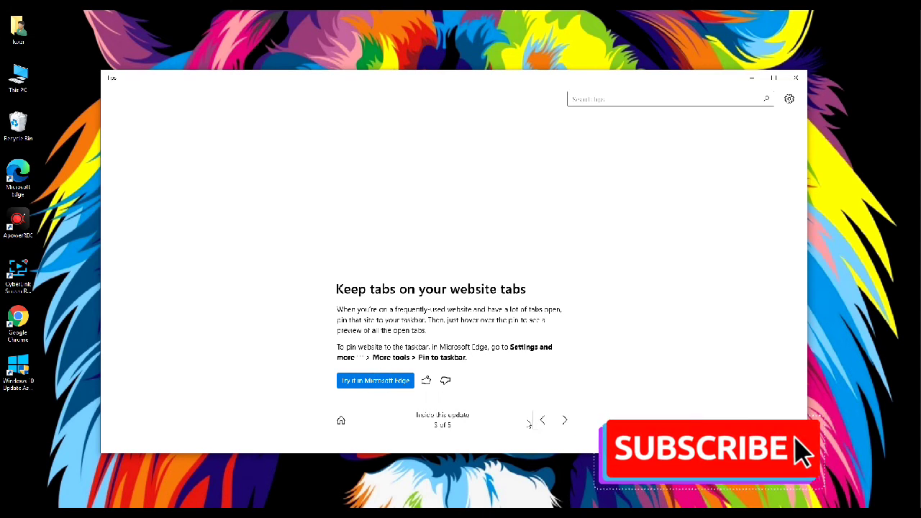
click(566, 422)
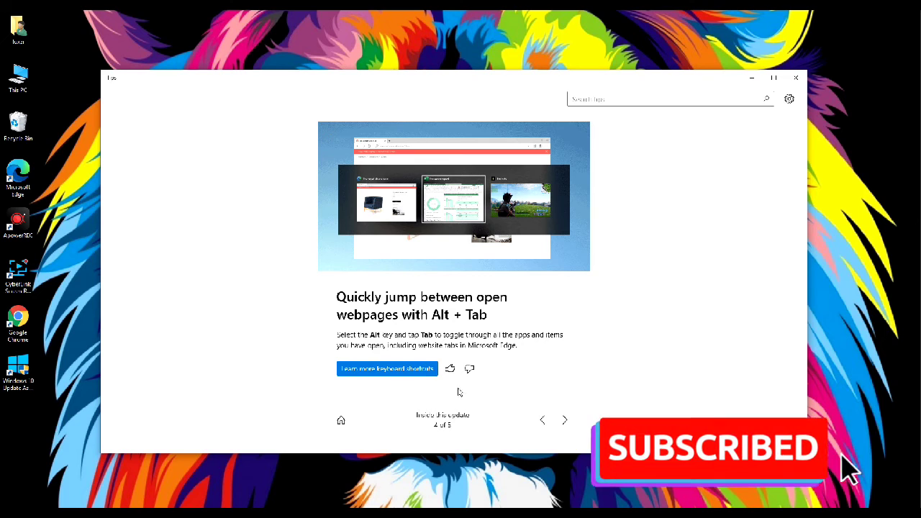
click(566, 421)
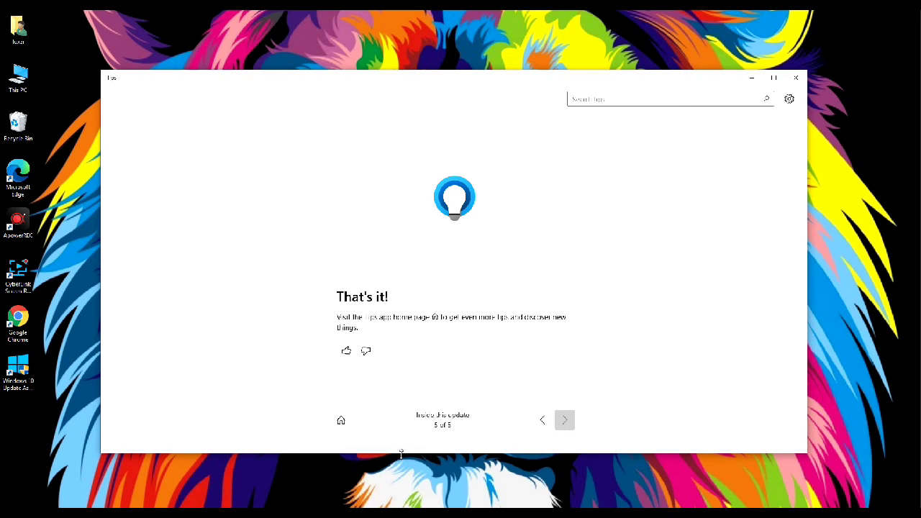
key(F10)
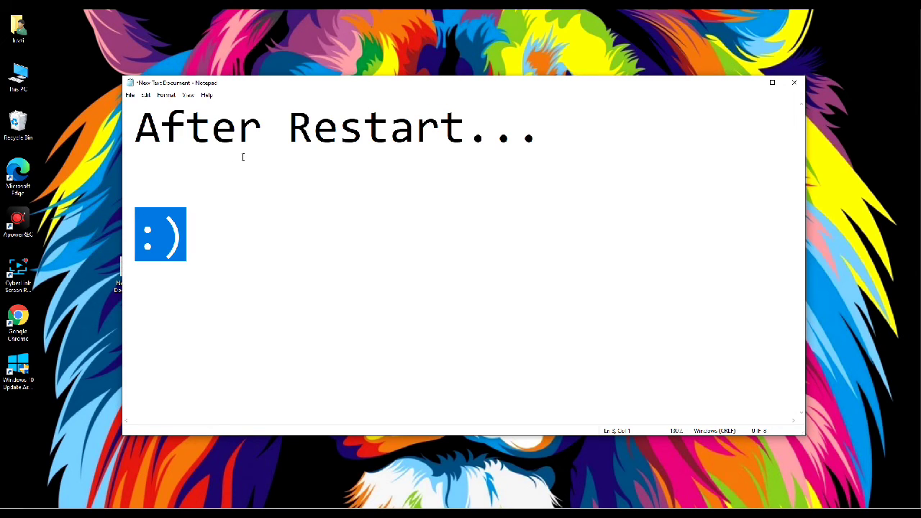
Step: Replace the whole note with "We will check", "windows version..." and, after a blank line, "let's see.. :)"
click(275, 267)
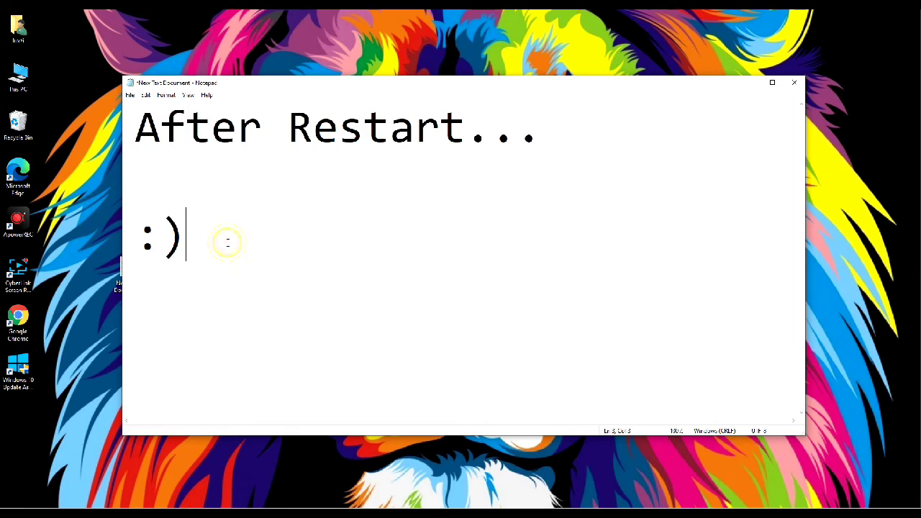
drag(227, 243, 123, 123)
text(We will check )
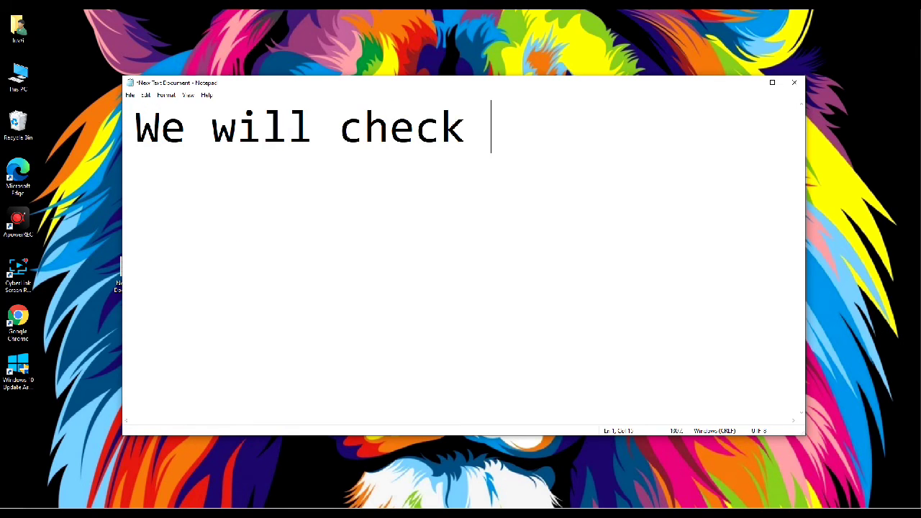
text(windows)
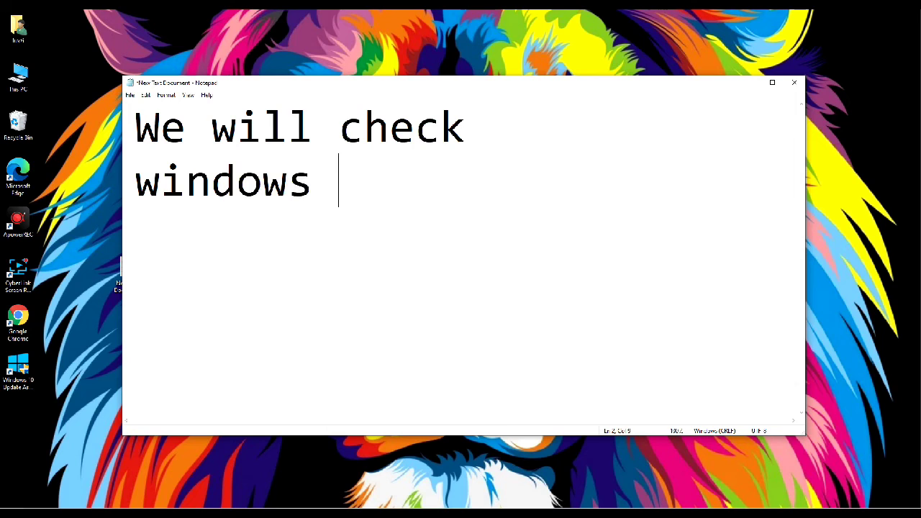
text( version...  )
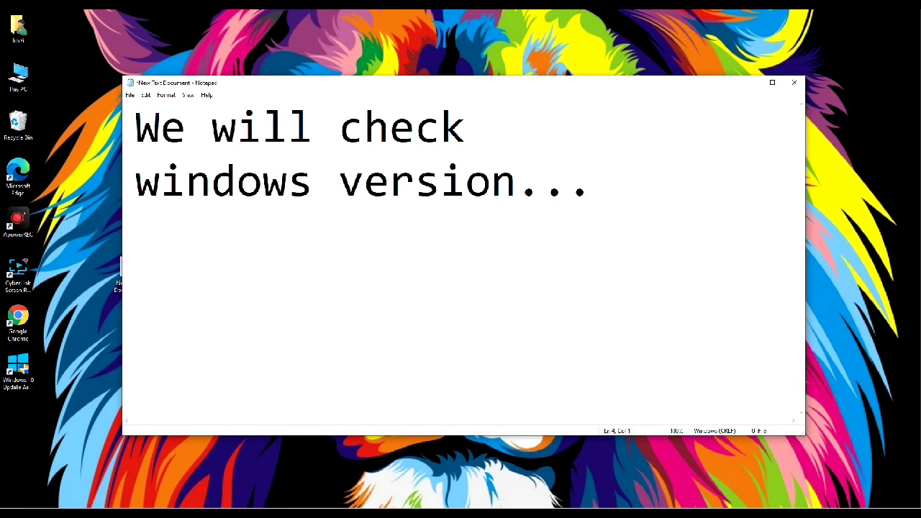
text(let's see..   :))
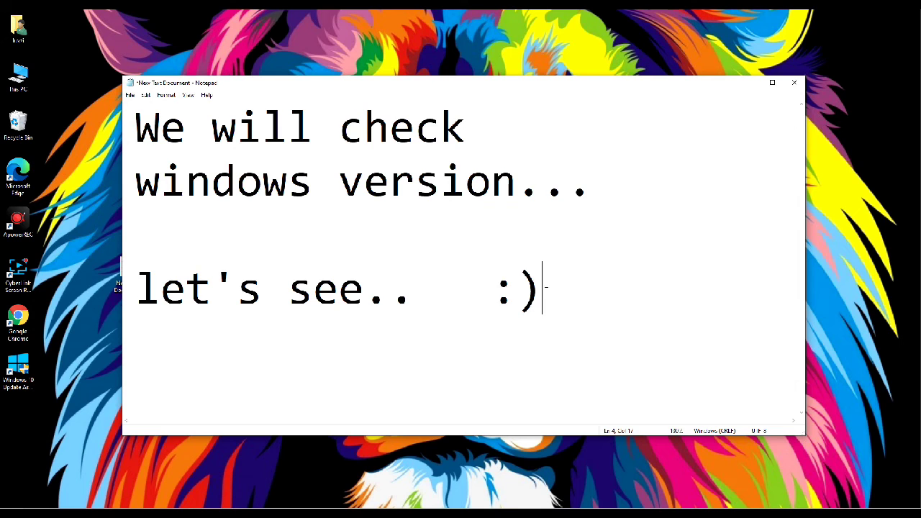
Step: Close the New Text Document note and discard its changes
drag(537, 300, 501, 292)
click(794, 82)
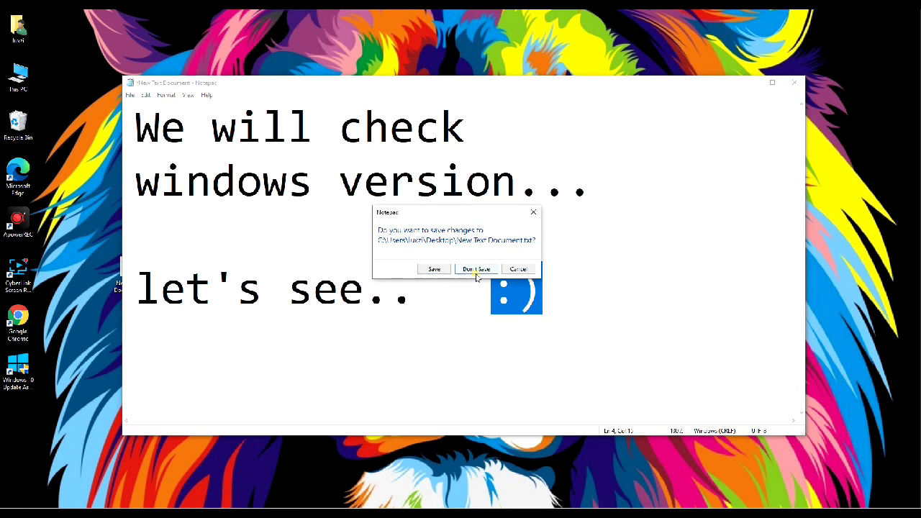
click(475, 274)
Step: Search for "abo", open About your PC, examine the updated Windows version under Windows specifications, and close Settings
click(8, 506)
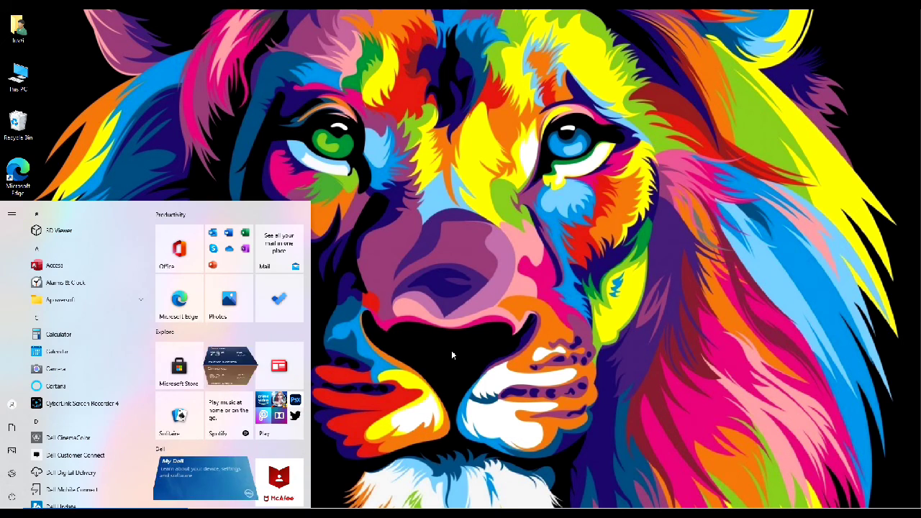
text(abo)
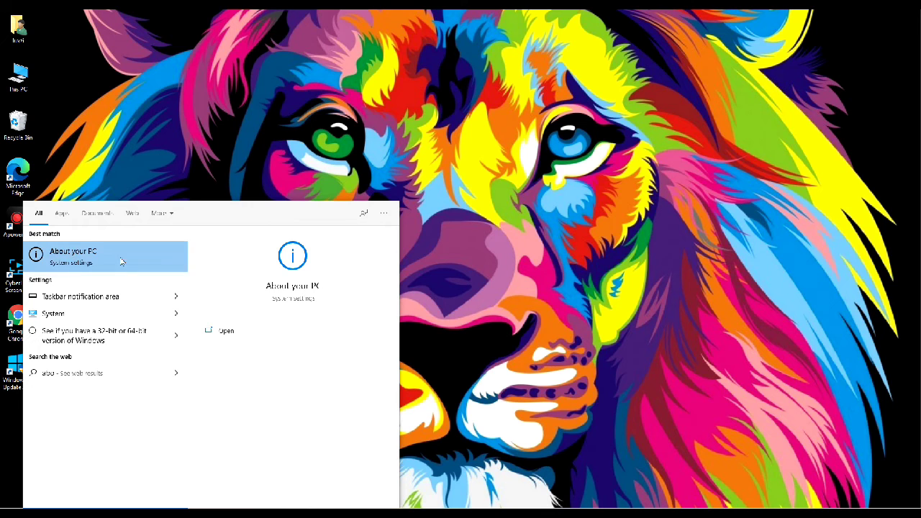
click(75, 260)
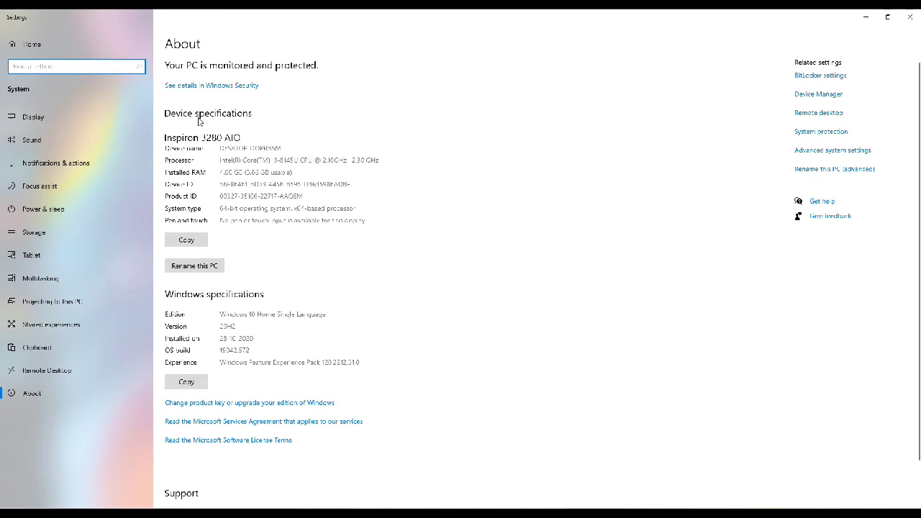
scroll(261, 182, down, 1)
drag(226, 276, 244, 276)
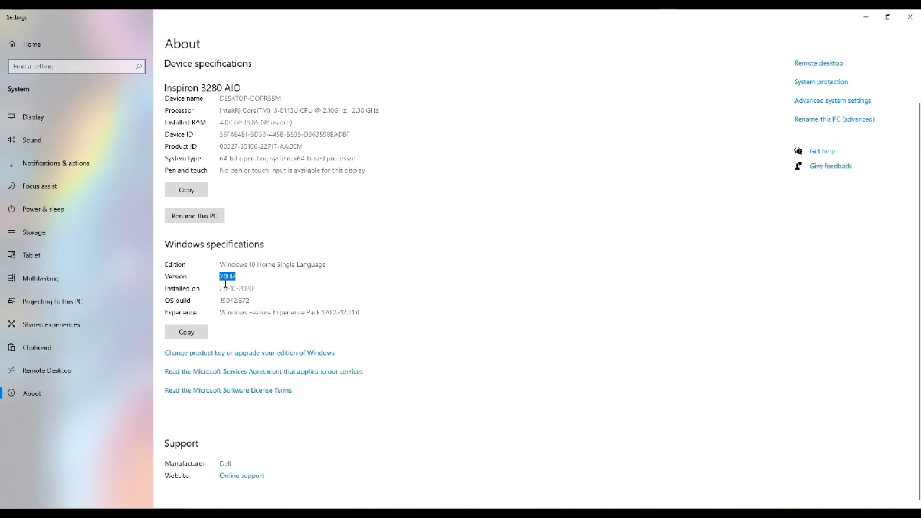
click(274, 280)
scroll(388, 310, up, 1)
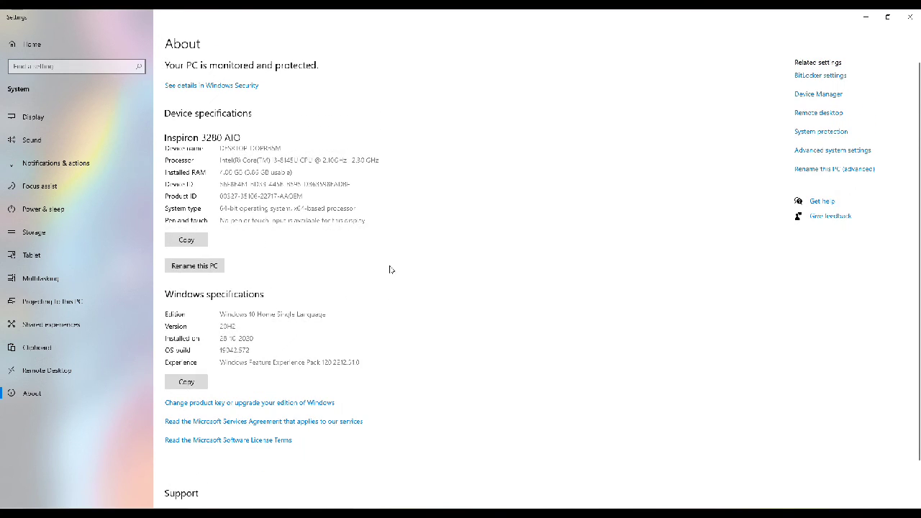
click(911, 16)
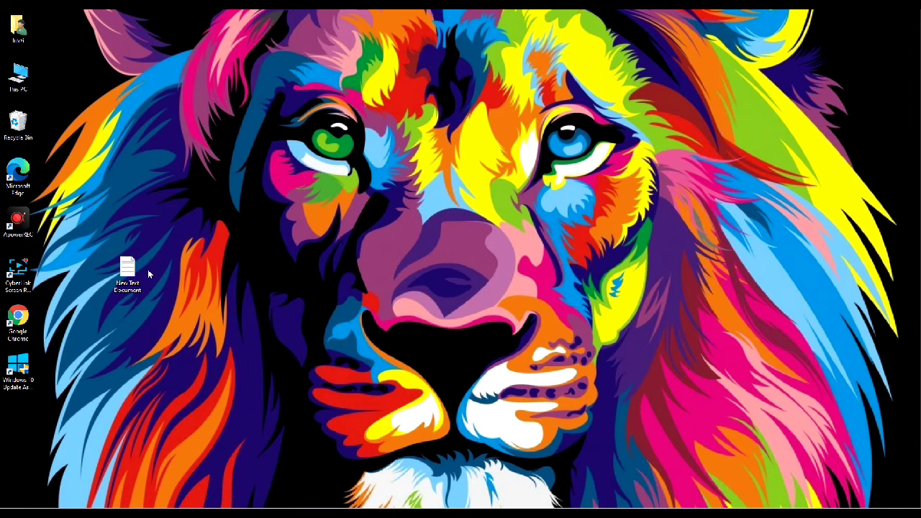